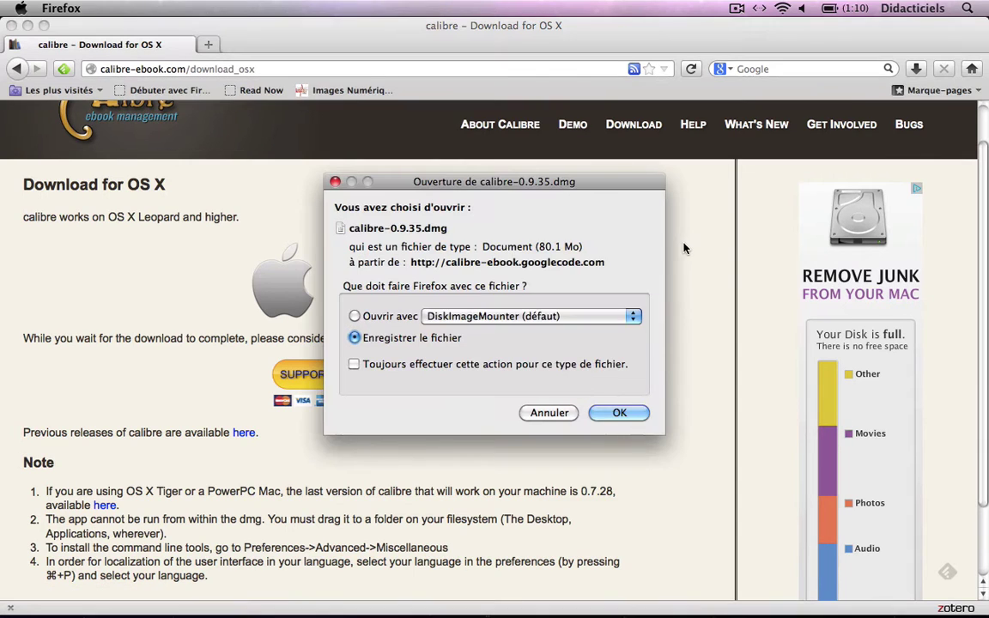
# Download calibre-0.9.35.dmg with DiskImageMounter set to open it, and check its progress in the download list.
pyautogui.click(354, 317)
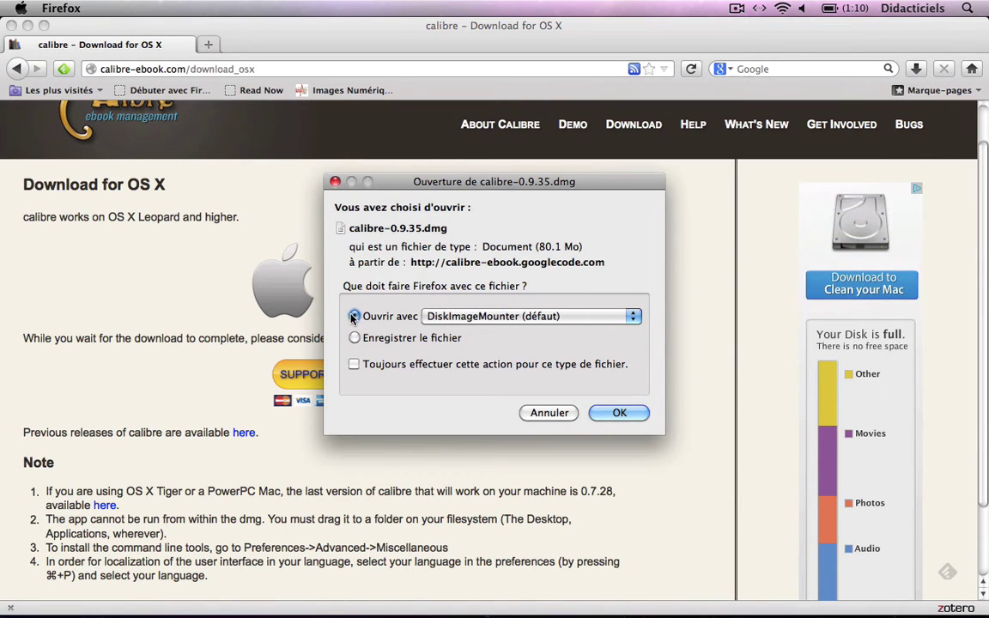
pyautogui.click(622, 416)
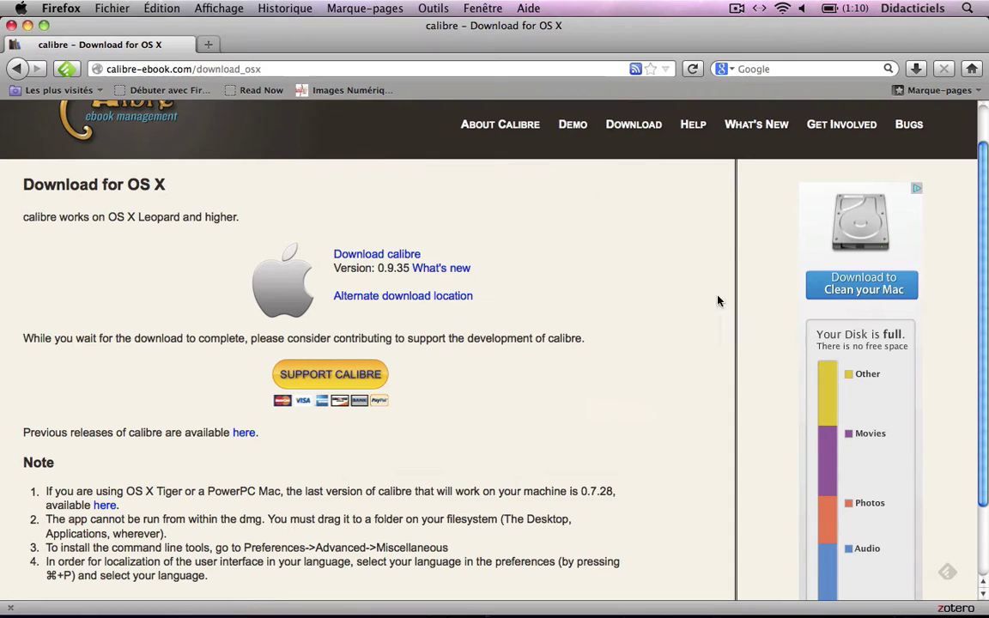
pyautogui.click(434, 8)
pyautogui.click(440, 51)
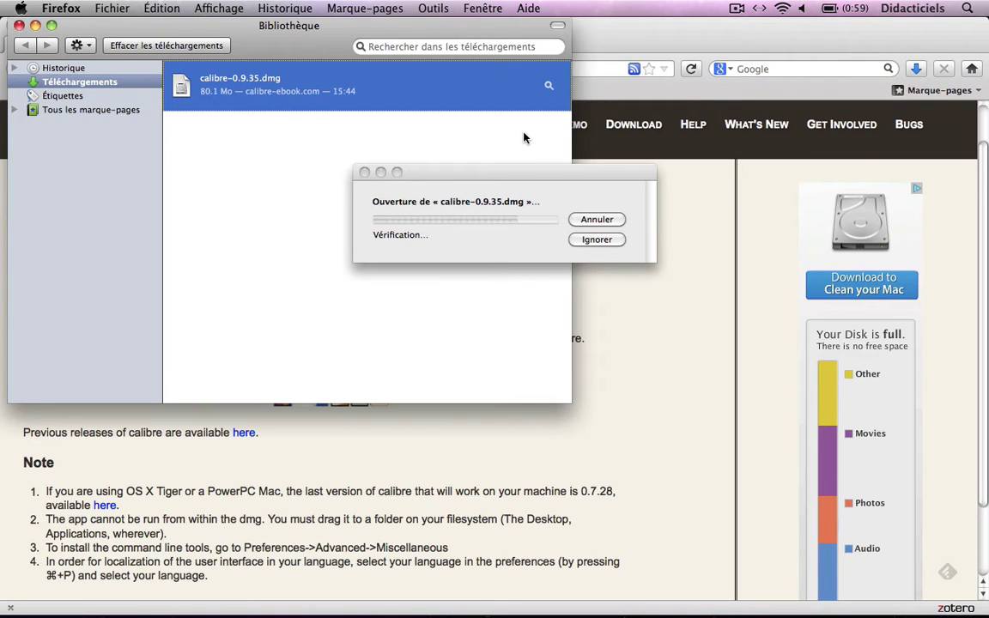
pyautogui.click(19, 26)
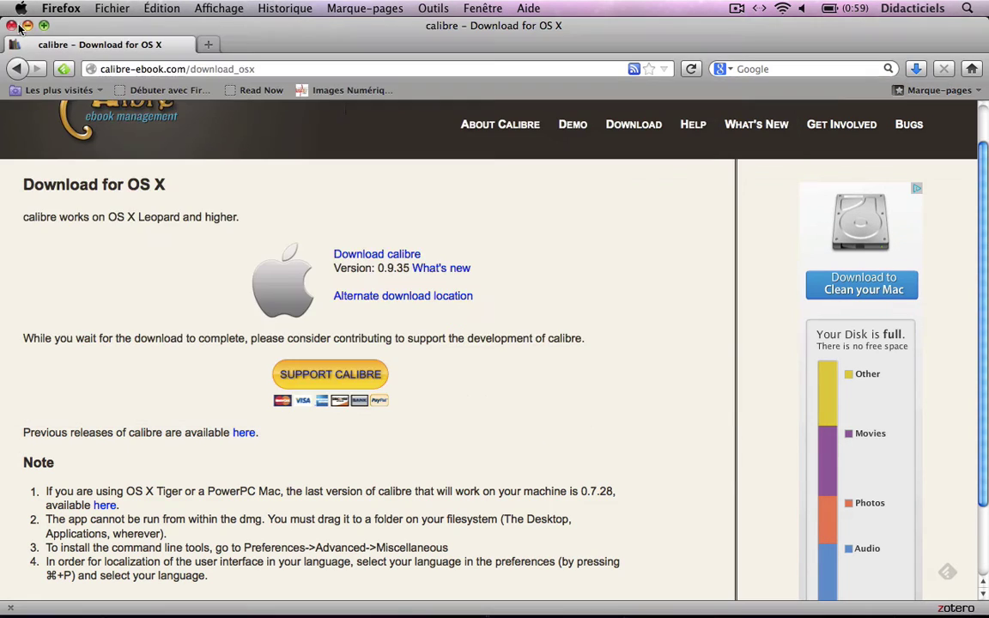
# Switch to Finder and copy the calibre application from the mounted calibre-0.9.35 disk image into the Applications folder.
pyautogui.press('super+Tab')
pyautogui.press('super+Tab')
pyautogui.press('super+Tab')
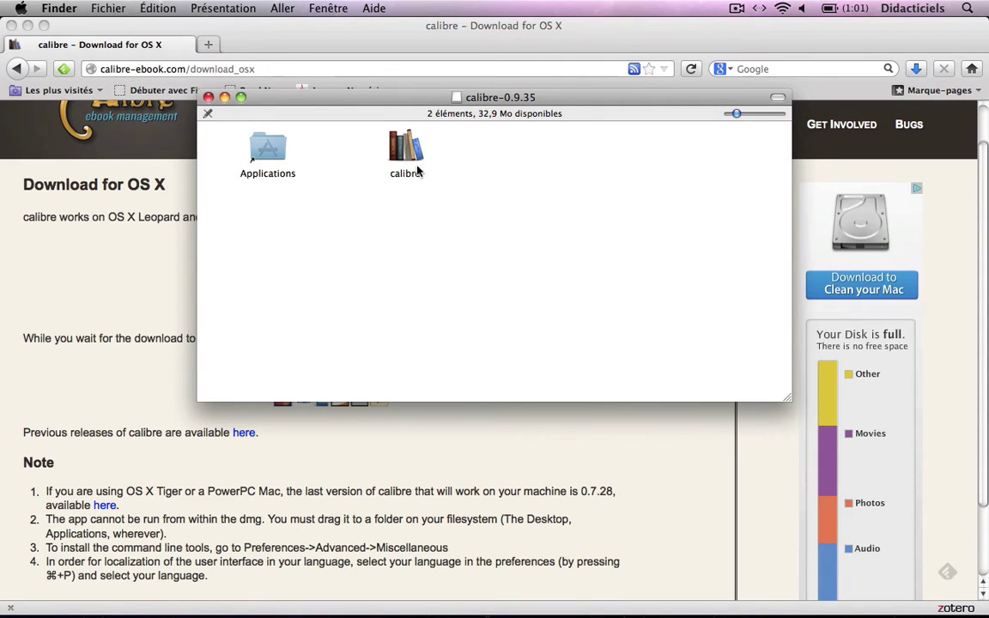
pyautogui.moveTo(405, 147); pyautogui.dragTo(275, 153)
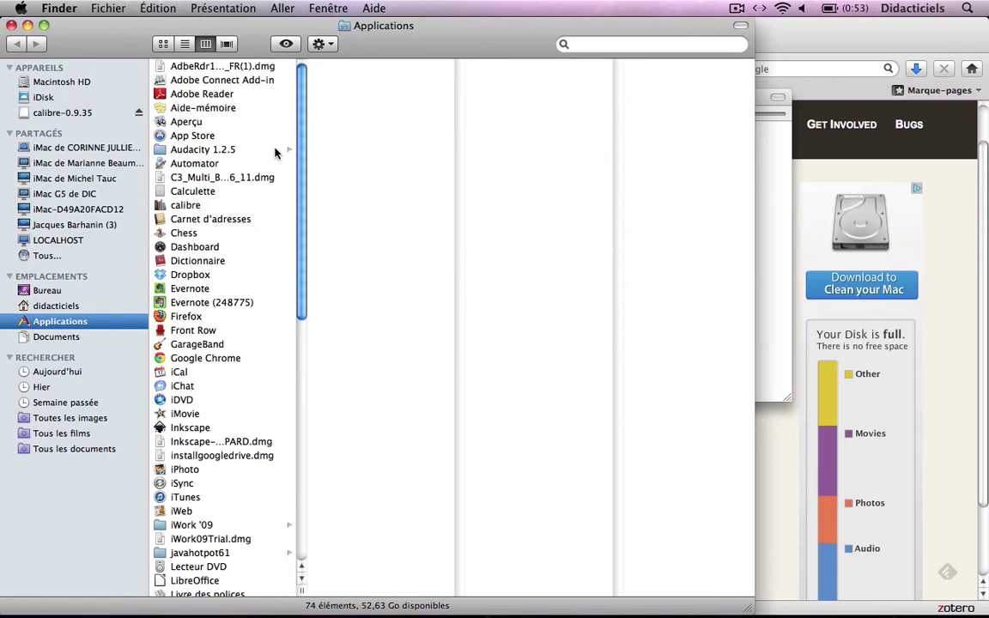
# Launch calibre from the Applications folder, allow the downloaded application to open, and switch to its welcome wizard.
pyautogui.scroll(-2, 265, 318)
pyautogui.scroll(-2, 250, 464)
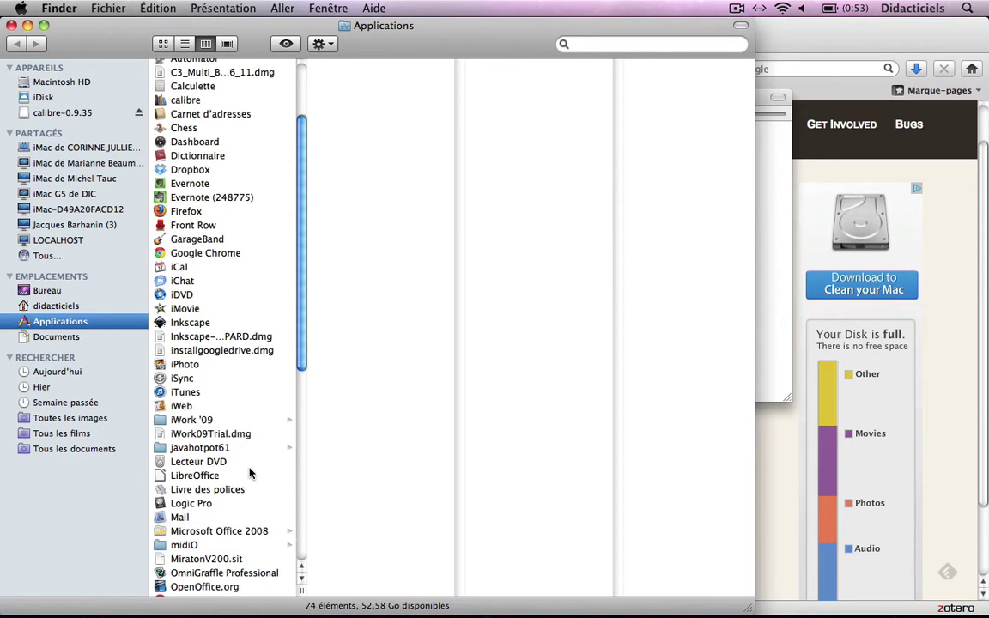
pyautogui.scroll(3, 250, 473)
pyautogui.doubleClick(185, 136)
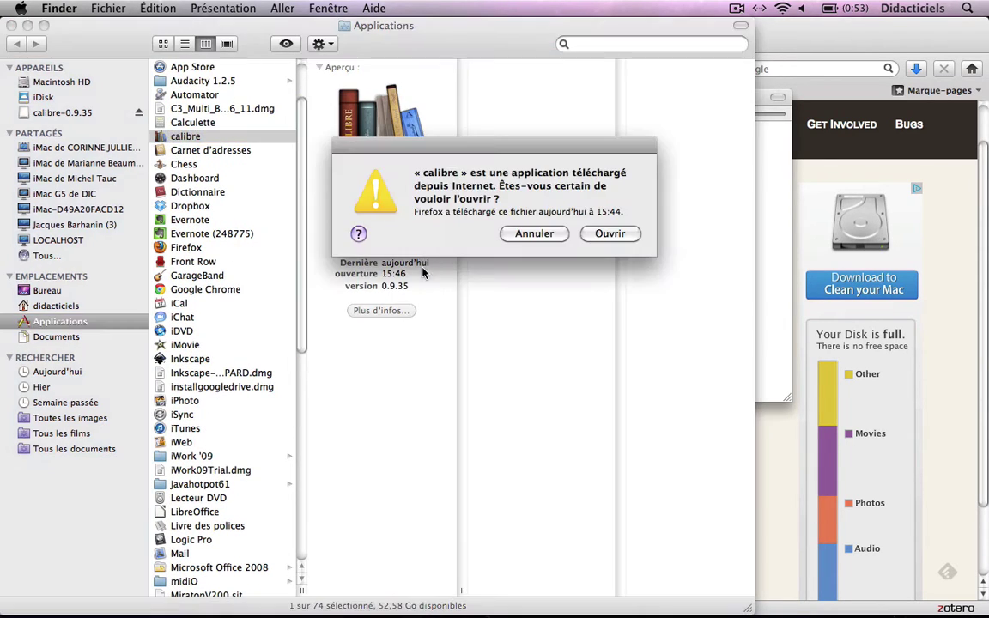
pyautogui.click(611, 233)
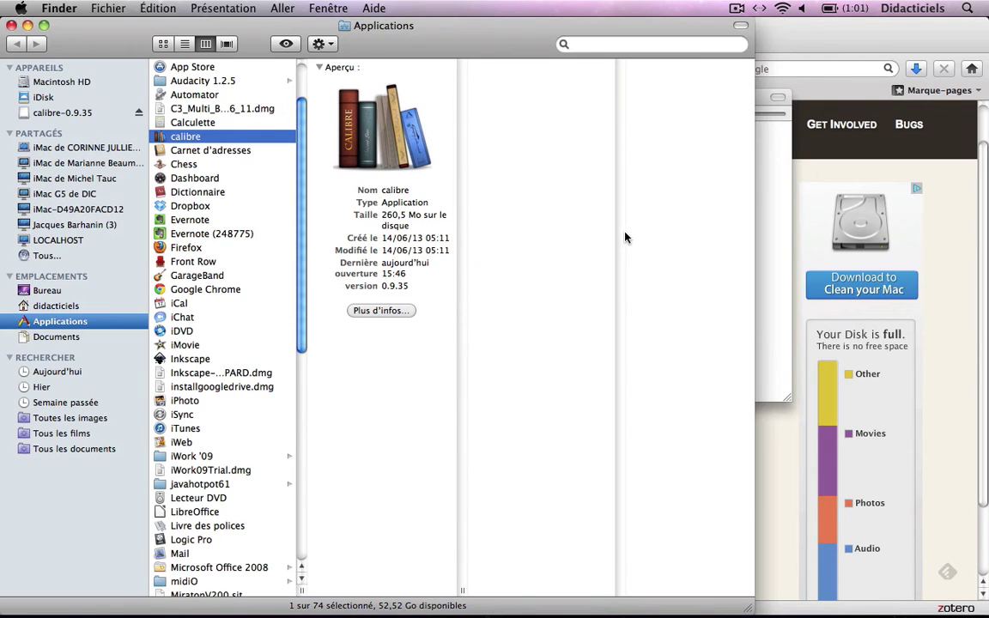
pyautogui.press('super+Tab')
pyautogui.press('super+Tab')
pyautogui.press('super+Tab')
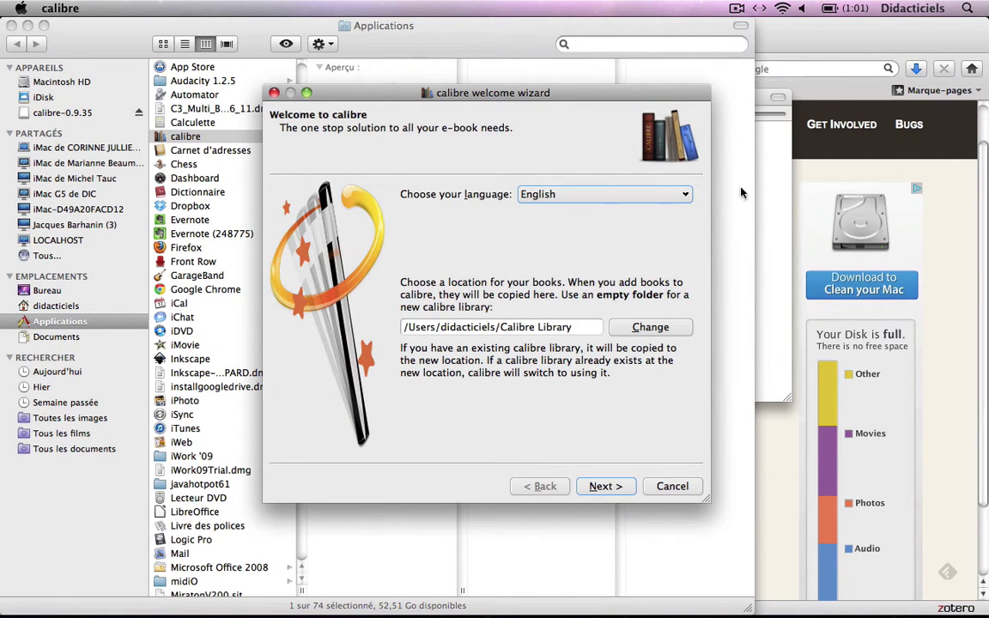
# Set the interface language to français in the welcome wizard.
pyautogui.click(685, 194)
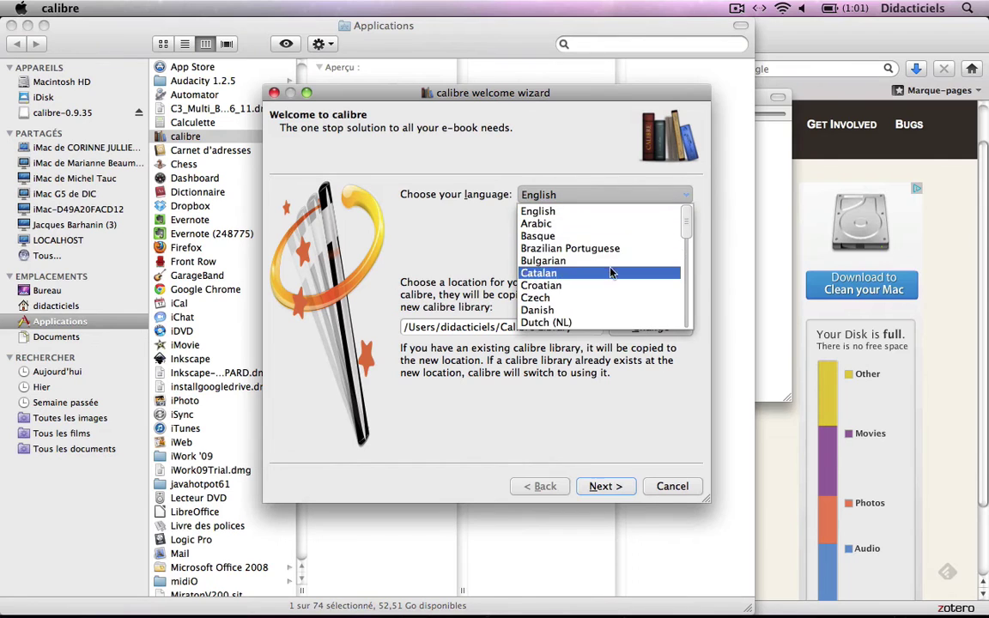
pyautogui.scroll(-3, 549, 238)
pyautogui.click(509, 238)
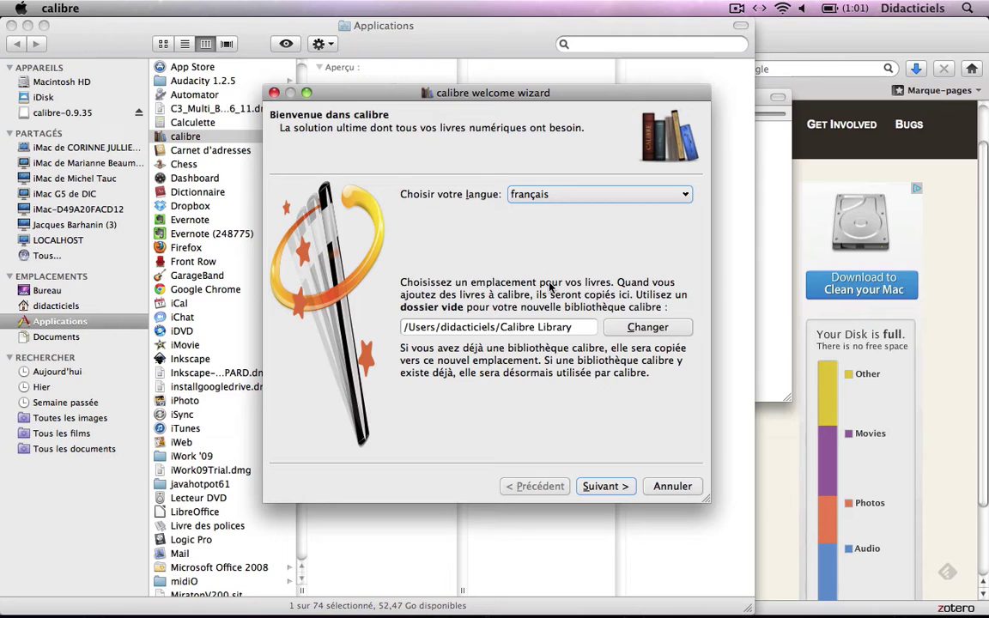
# Create a folder named Calibre in Documents, choose it as the book library location, and continue the wizard.
pyautogui.click(657, 333)
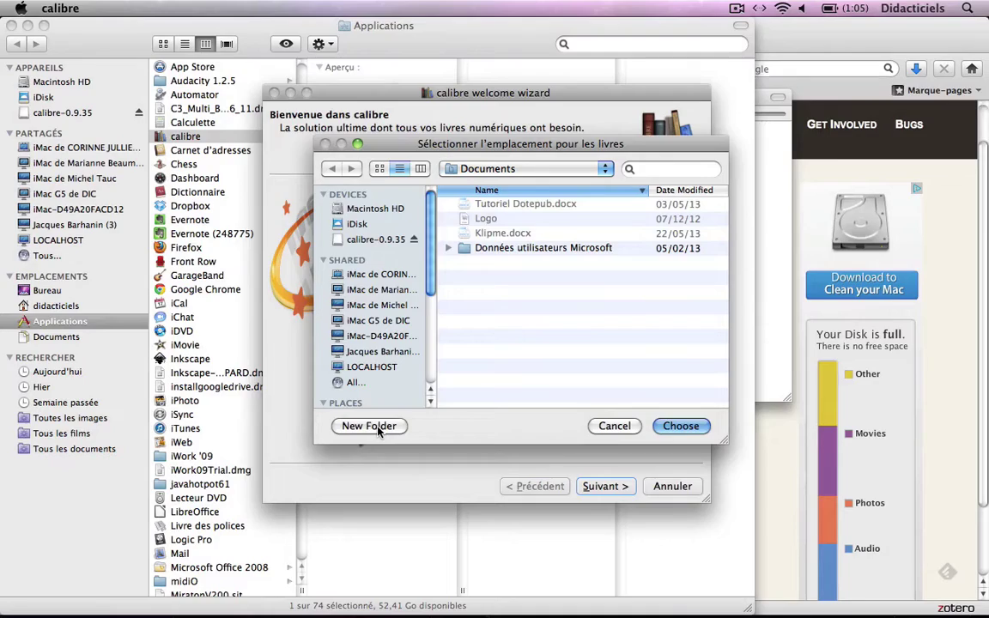
pyautogui.click(378, 427)
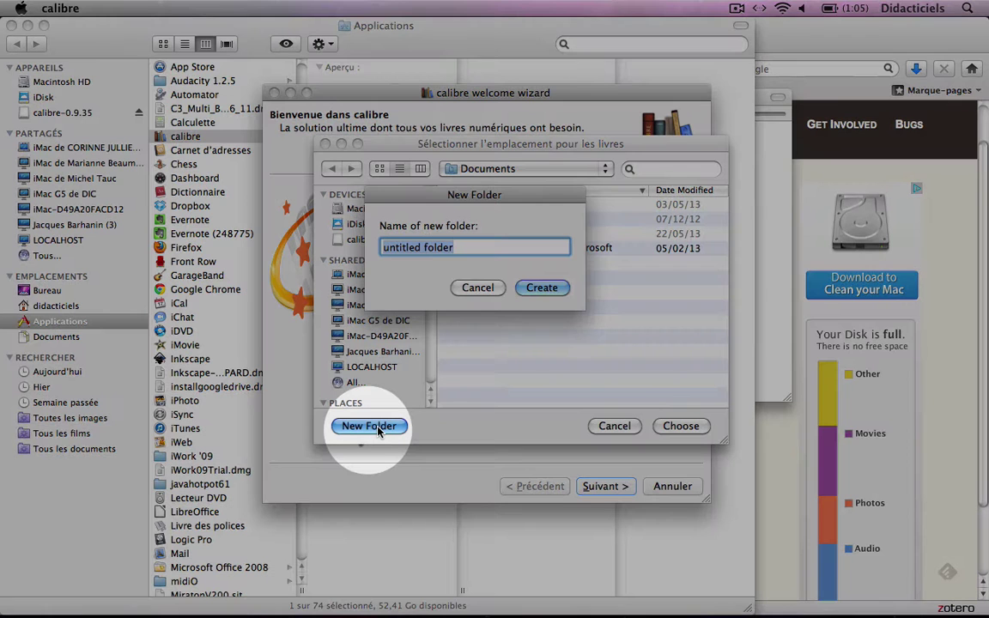
pyautogui.write('Cali')
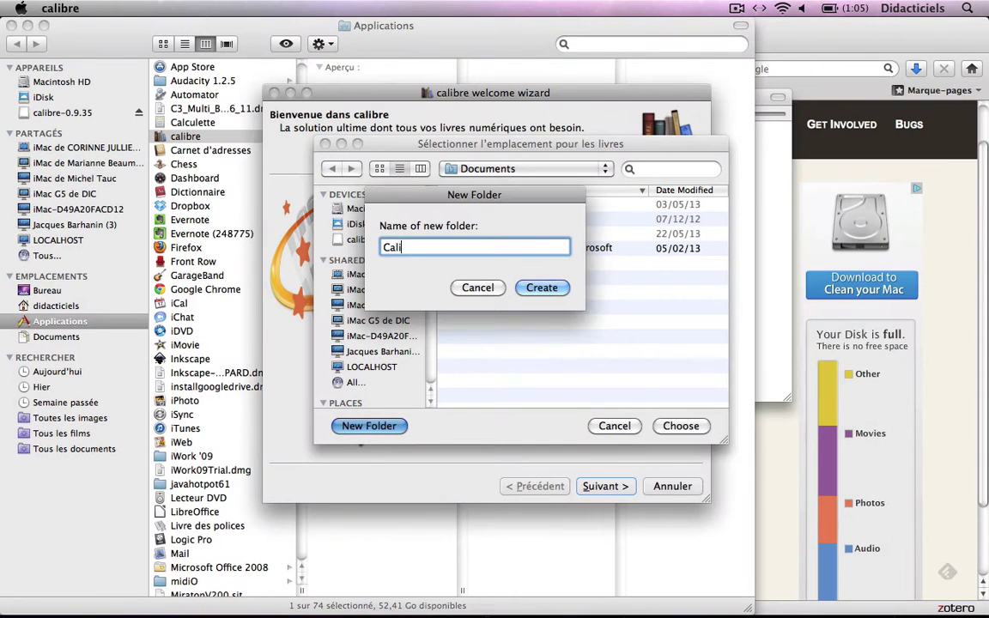
pyautogui.write('bre')
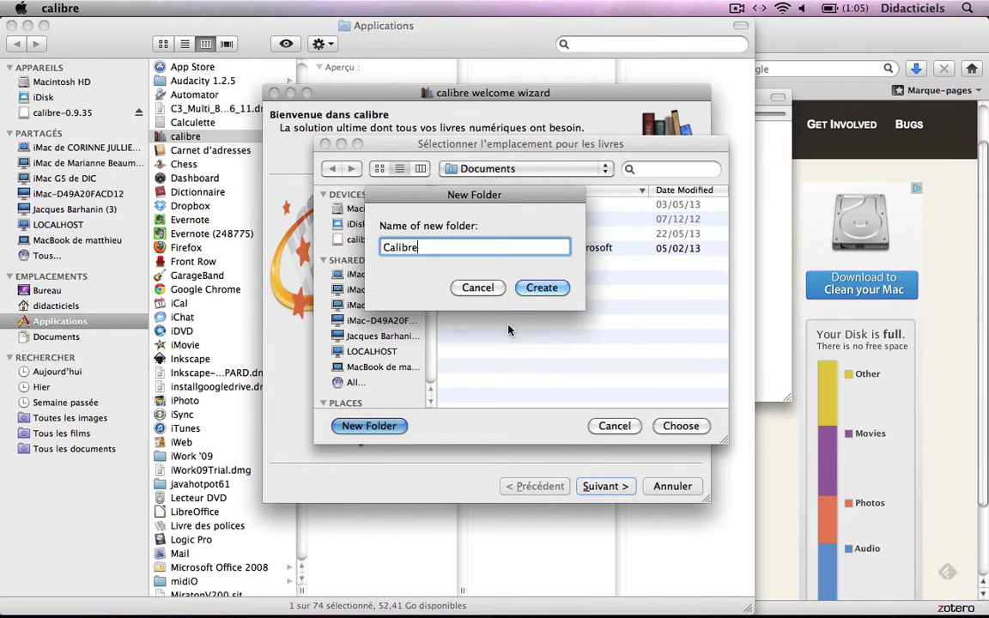
pyautogui.click(532, 287)
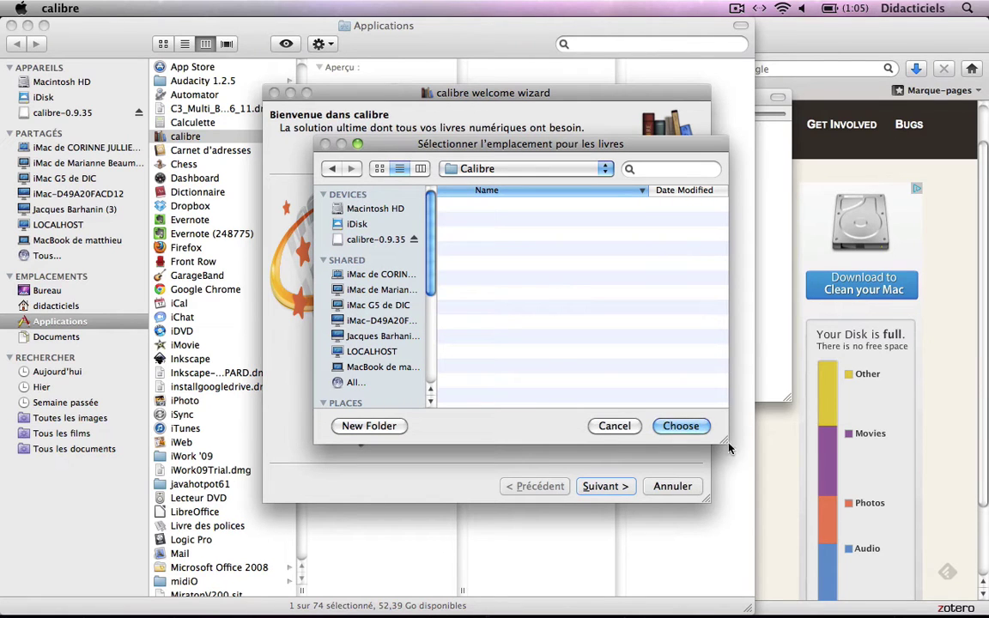
pyautogui.click(697, 428)
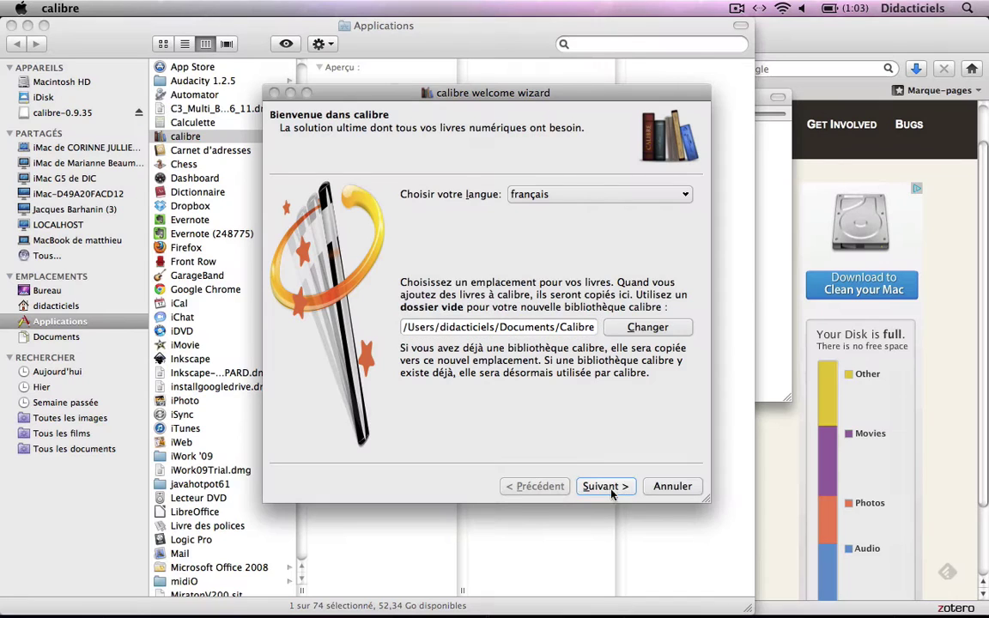
pyautogui.click(596, 487)
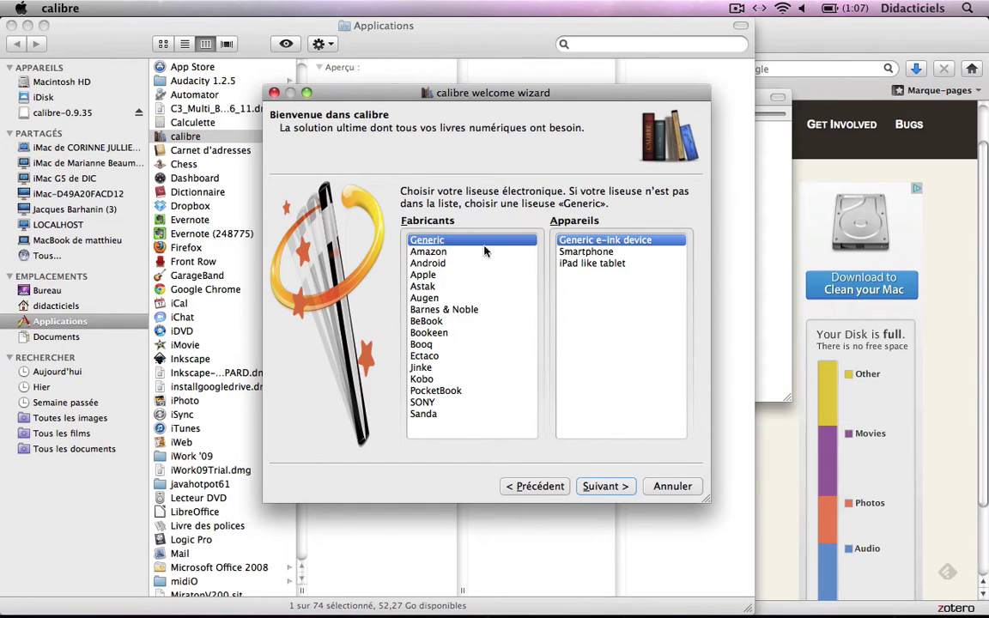
# Browse the e-reader manufacturers, choose the Amazon Kindle PaperWhite as the reading device, and continue the wizard.
pyautogui.click(427, 251)
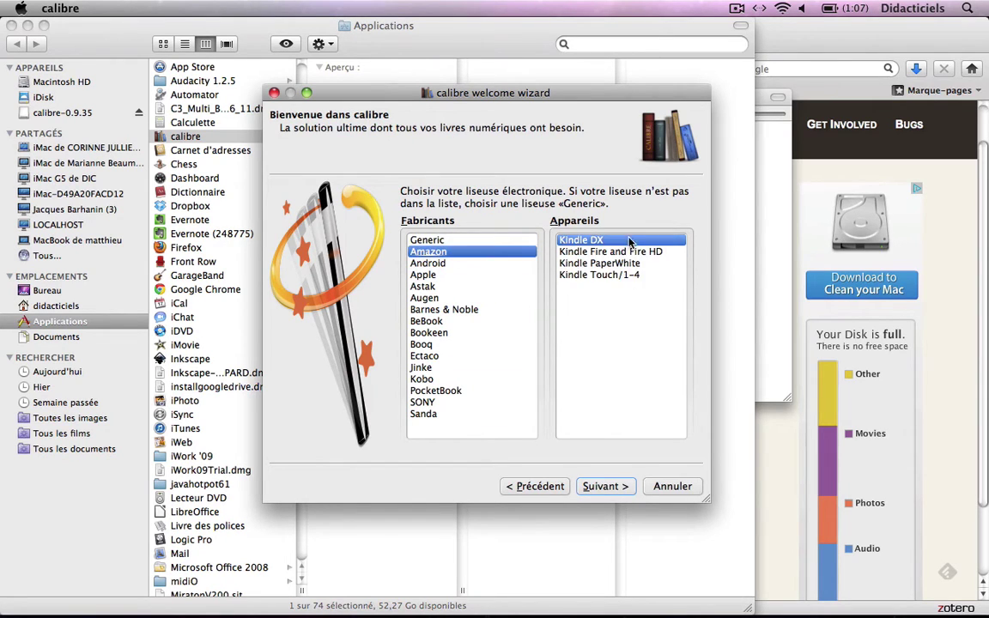
pyautogui.click(429, 275)
pyautogui.click(434, 379)
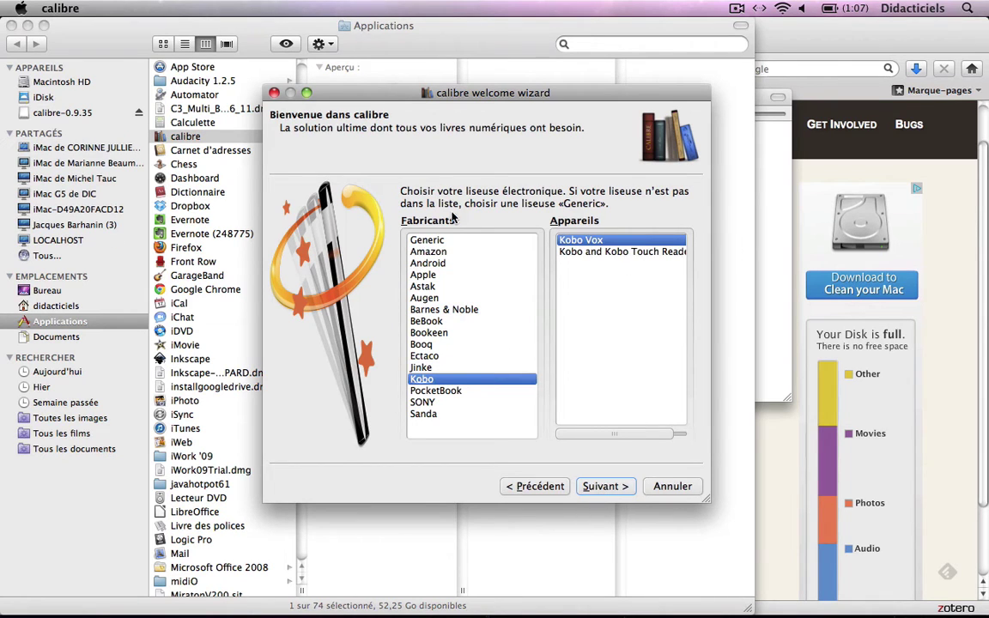
pyautogui.click(428, 251)
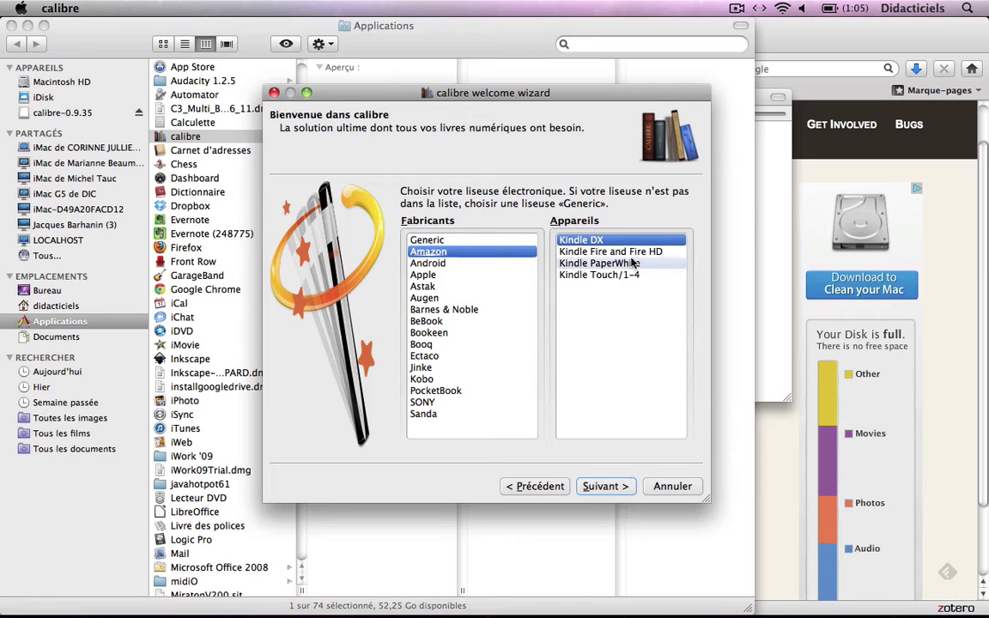
pyautogui.click(599, 262)
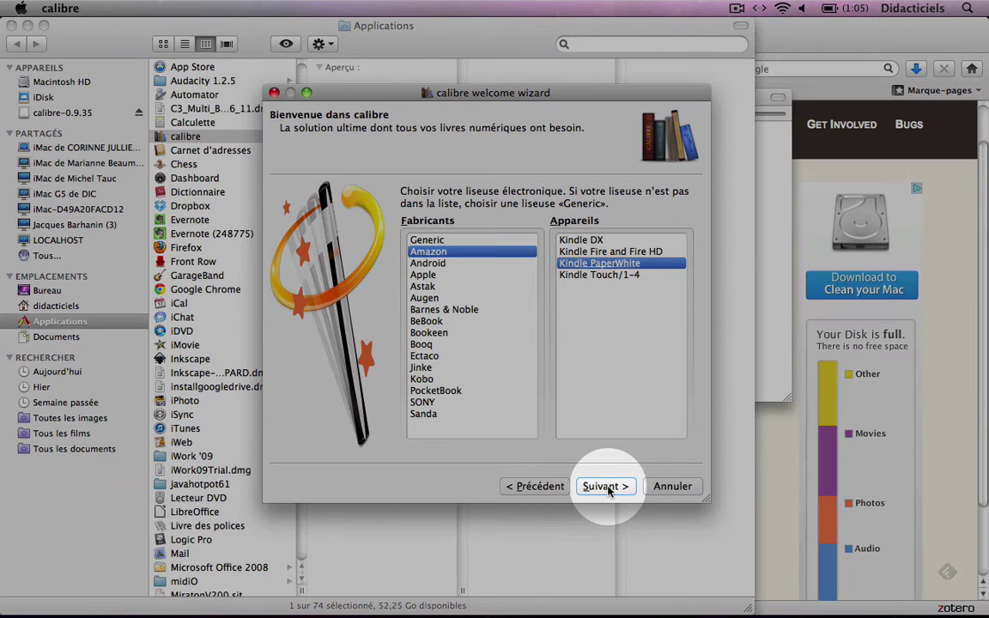
pyautogui.click(606, 491)
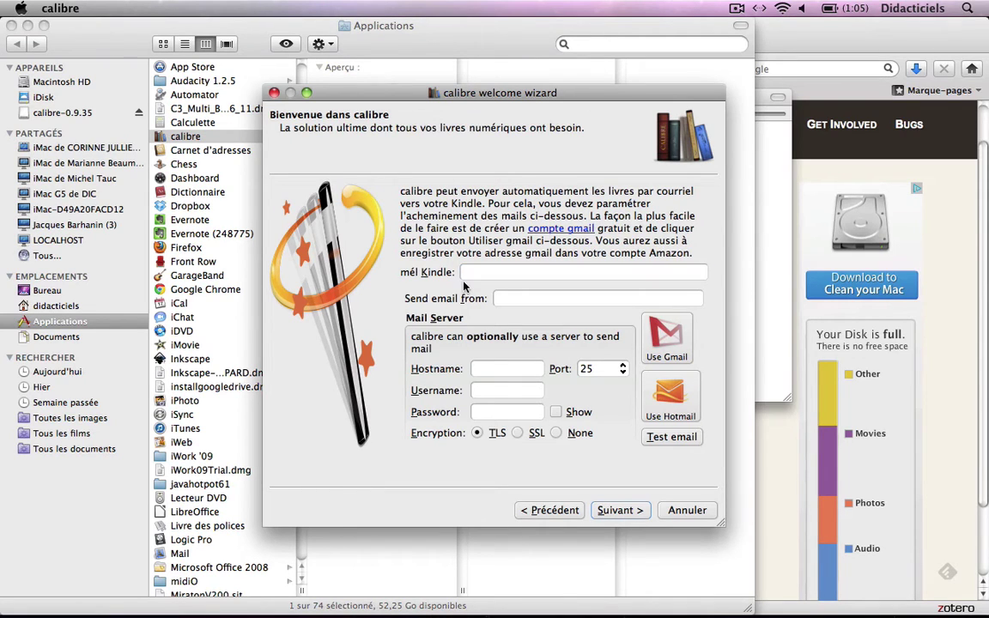
# Leave the Kindle e-mail delivery settings empty and finish the welcome wizard.
pyautogui.click(695, 272)
pyautogui.click(640, 513)
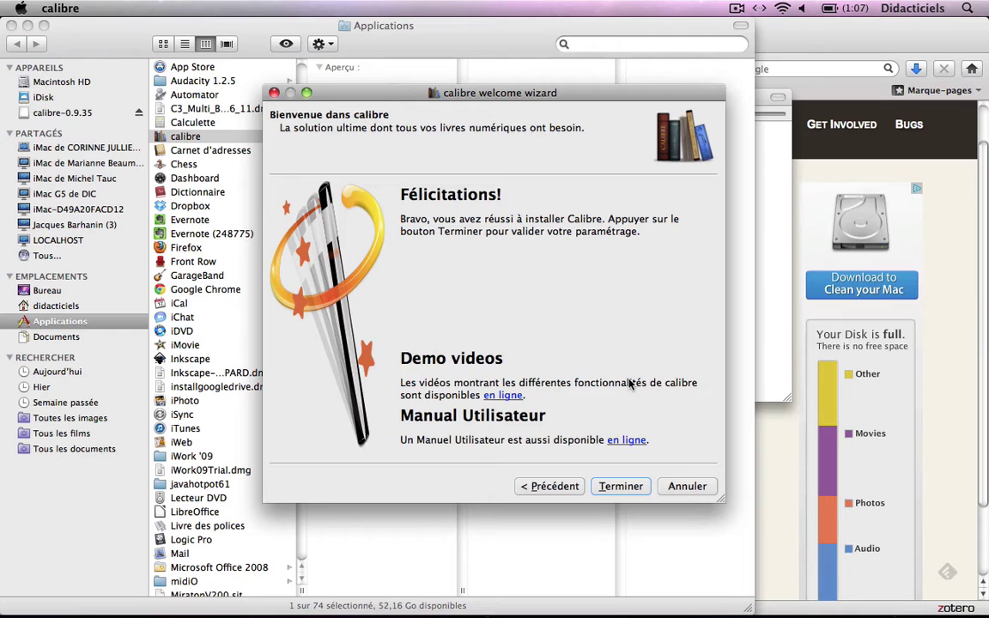
pyautogui.click(629, 487)
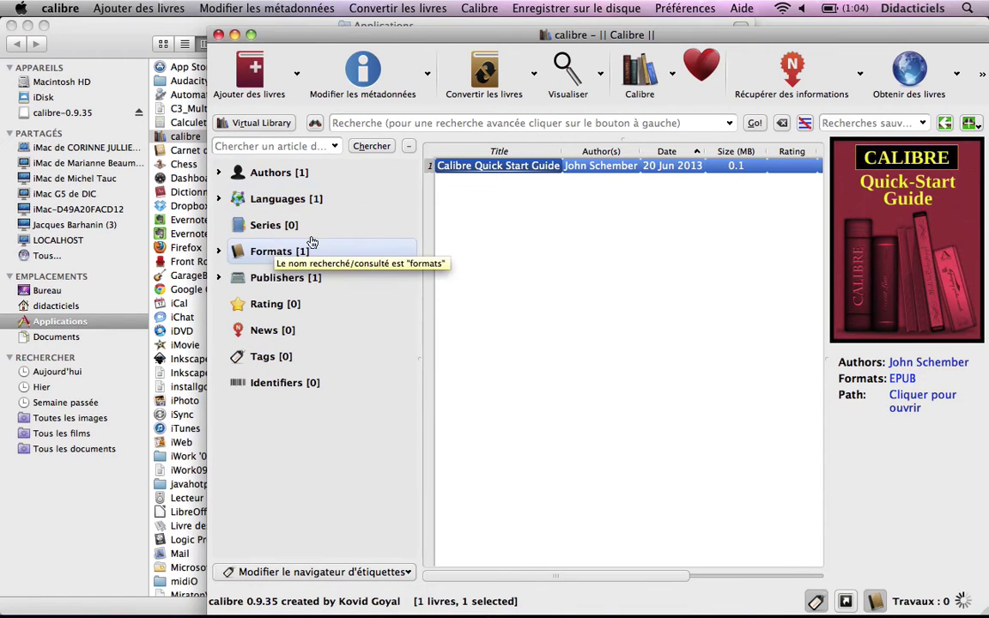
# Move the calibre main window to the screen's left edge and enlarge it to the full screen width.
pyautogui.moveTo(786, 70); pyautogui.dragTo(580, 61)
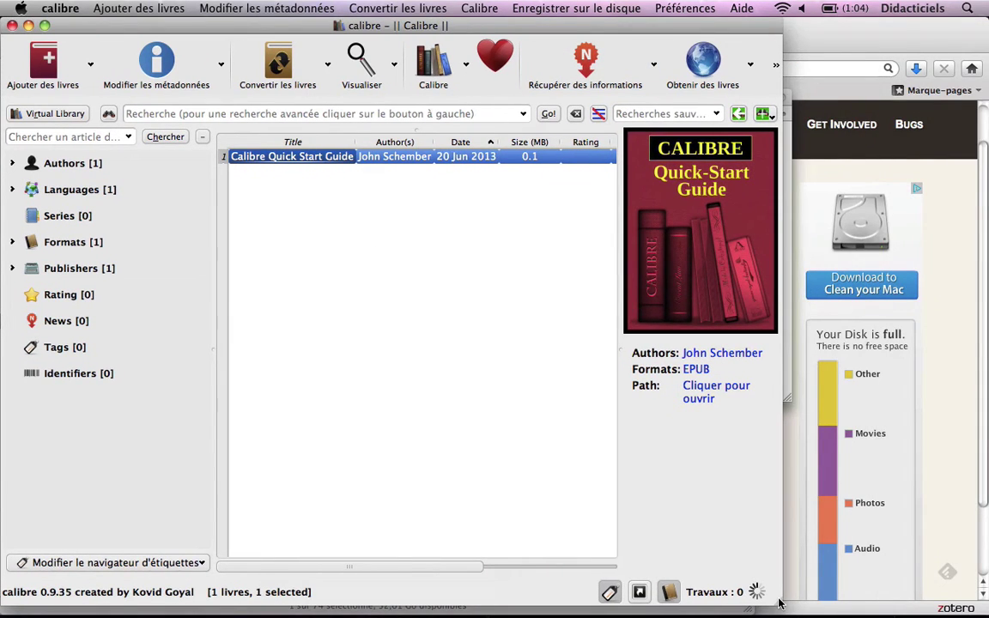
pyautogui.moveTo(784, 609); pyautogui.dragTo(986, 611)
pyautogui.click(977, 65)
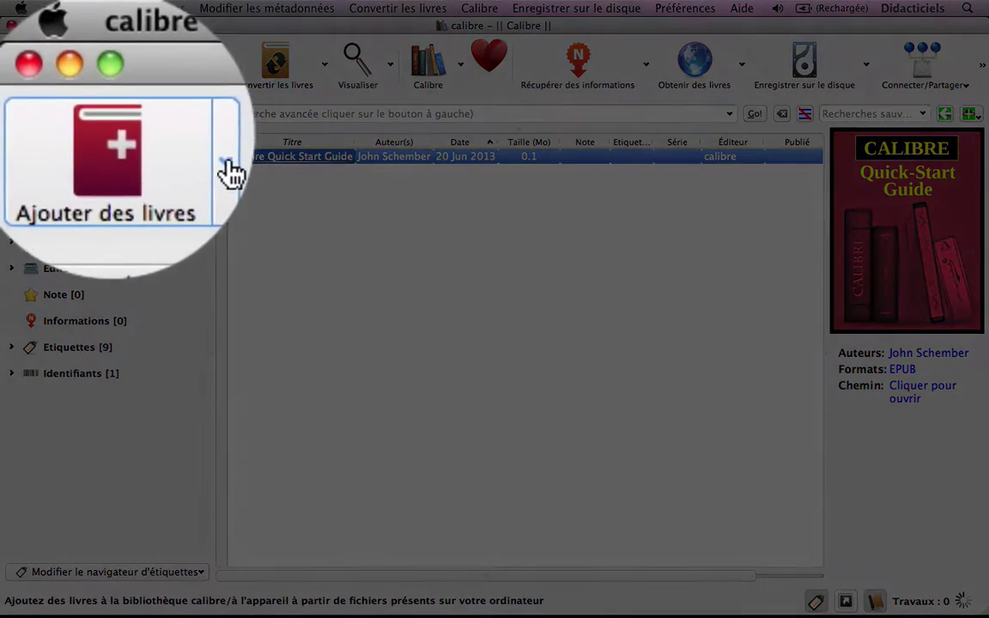
# Add all five EPUB files from the Littérature française folder to the calibre library.
pyautogui.click(90, 67)
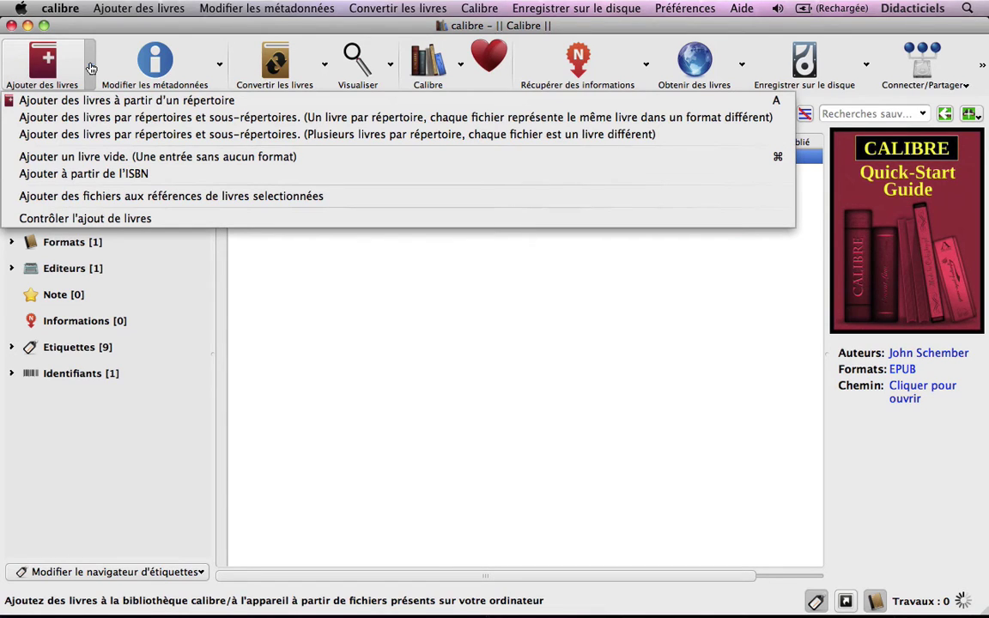
pyautogui.click(124, 100)
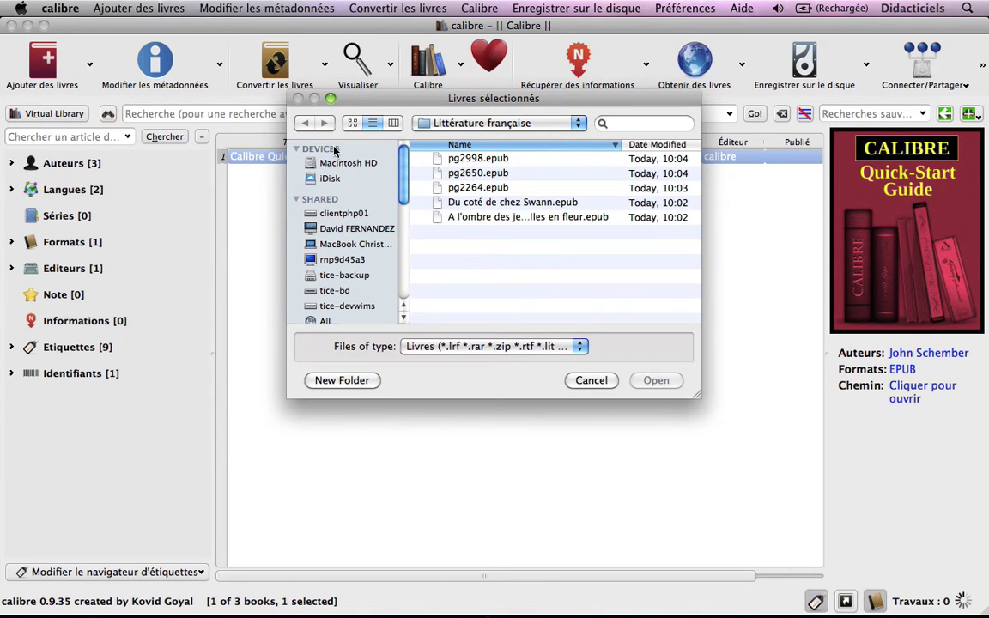
pyautogui.click(496, 160)
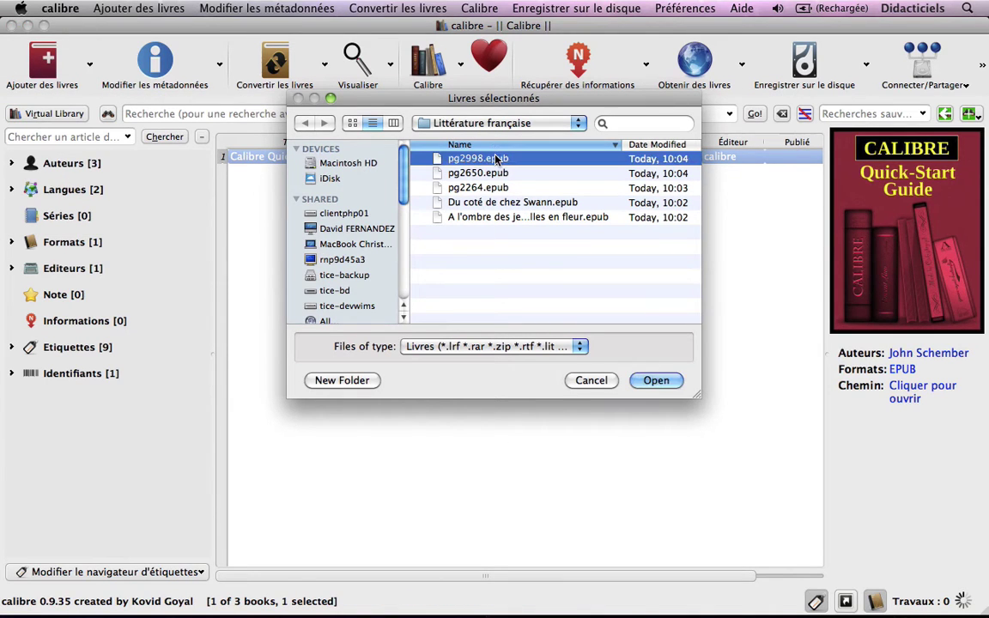
pyautogui.keyDown('shift'); pyautogui.click(498, 220); pyautogui.keyUp('shift')
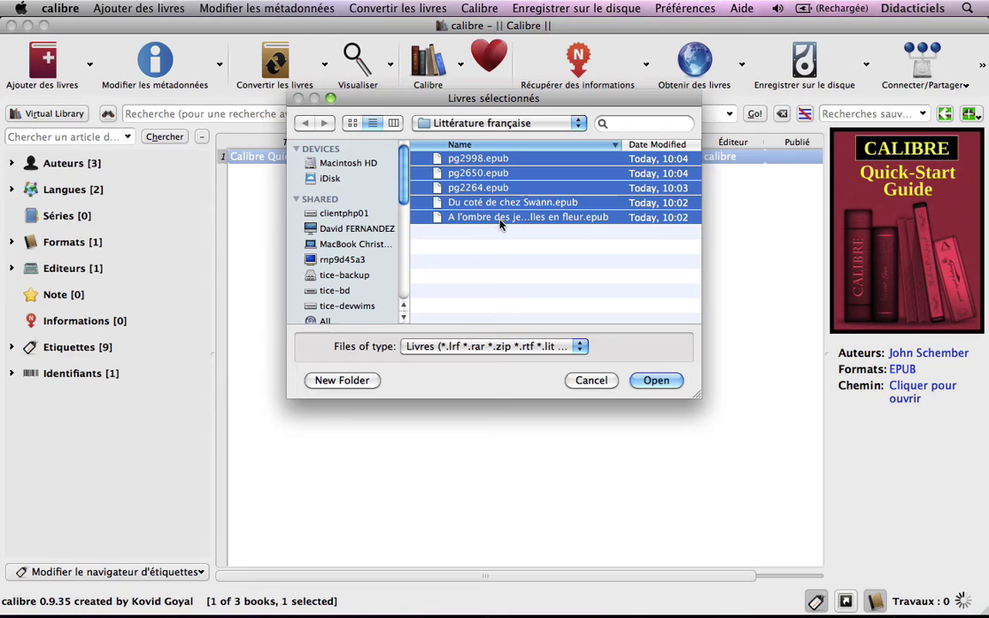
pyautogui.click(674, 386)
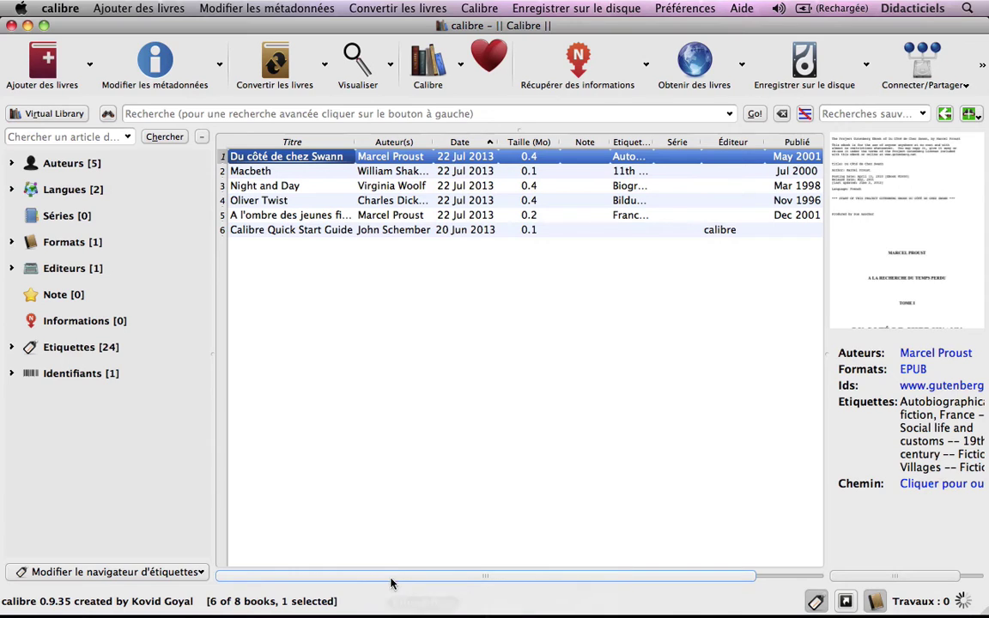
# Select Du côté de chez Swann, Macbeth and Night and Day, start saving them to disk, and pick a destination folder.
pyautogui.keyDown('shift'); pyautogui.click(224, 171); pyautogui.keyUp('shift')
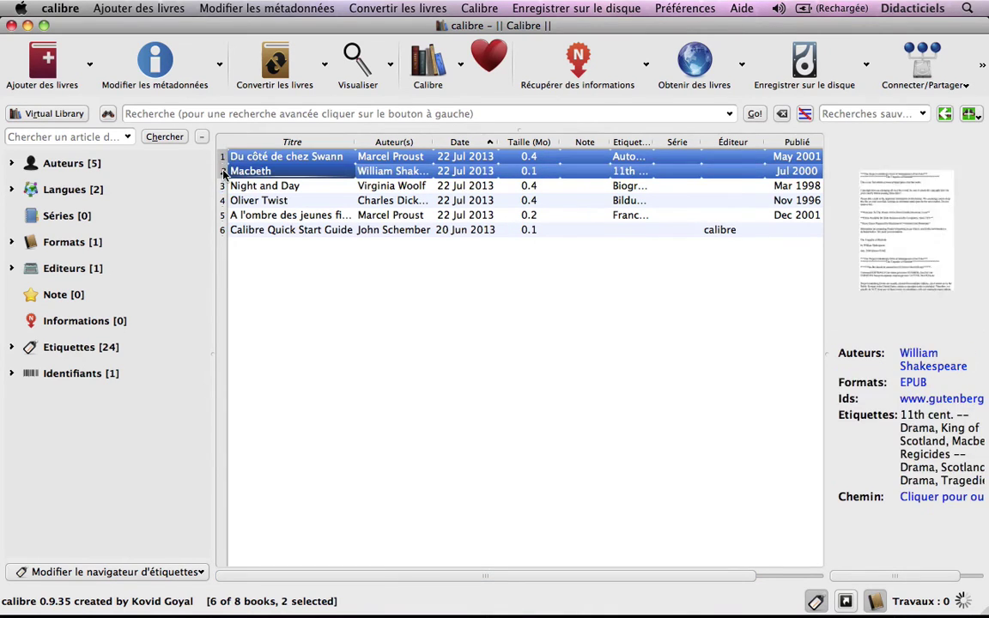
pyautogui.keyDown('shift'); pyautogui.click(224, 185); pyautogui.keyUp('shift')
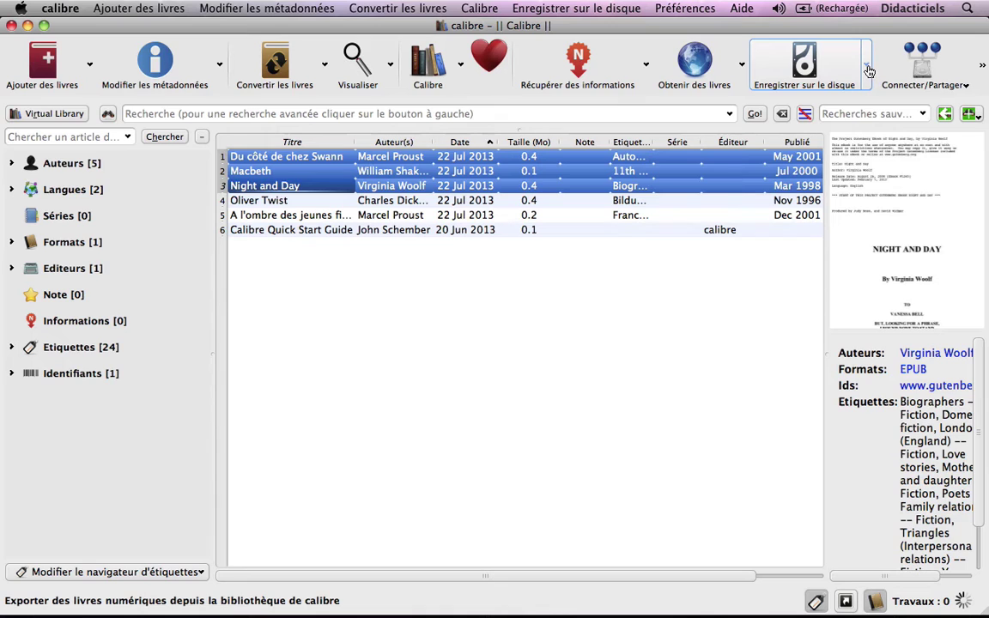
pyautogui.click(867, 67)
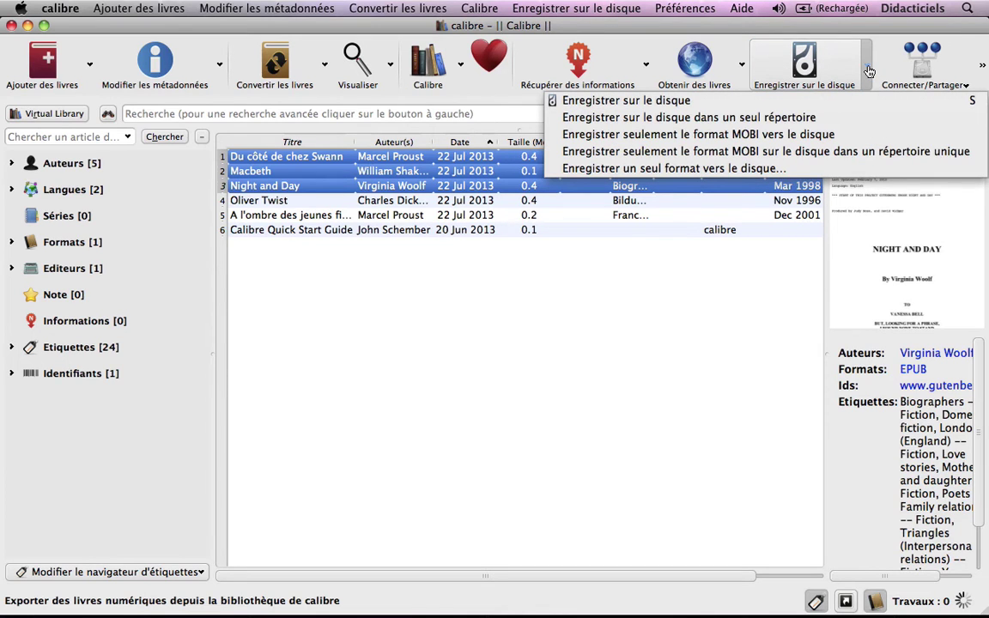
pyautogui.click(646, 100)
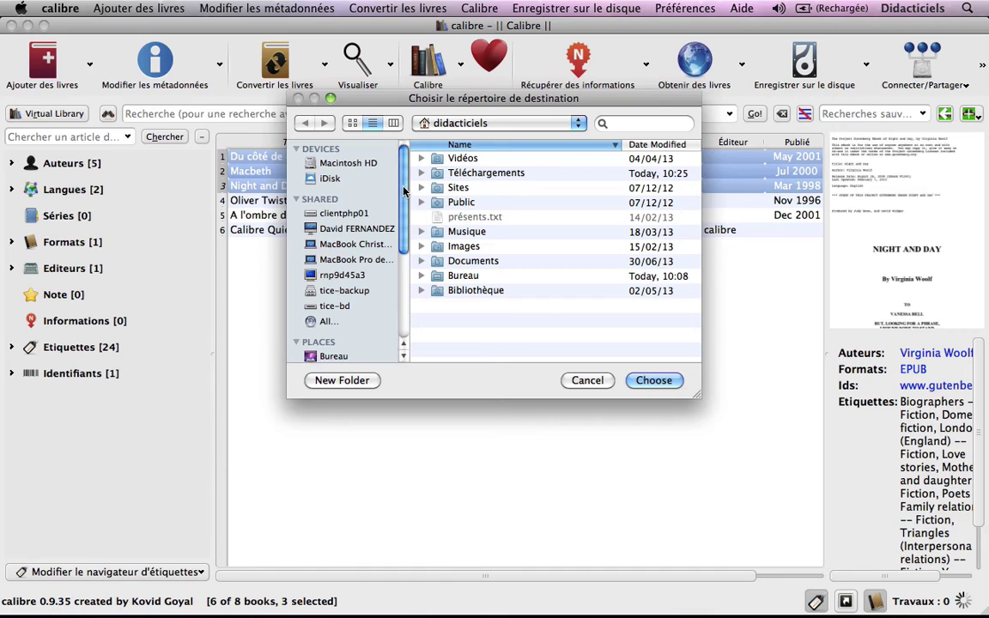
pyautogui.scroll(-5, 404, 191)
pyautogui.click(331, 232)
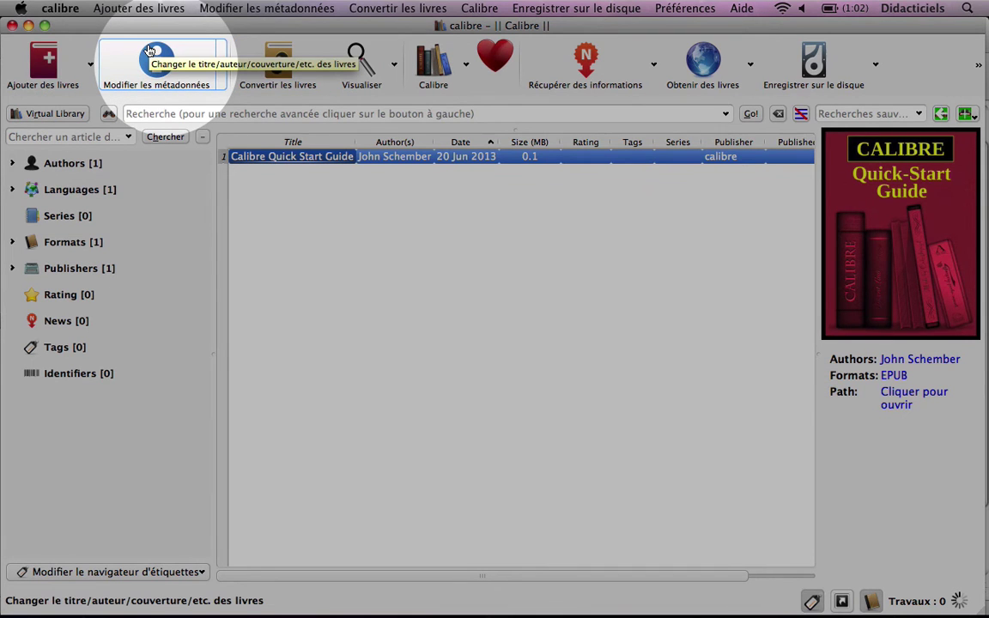
# Examine the metadata fields of the Calibre Quick Start Guide, including title sort, author sort and identifiers, then close the editor without saving.
pyautogui.click(149, 50)
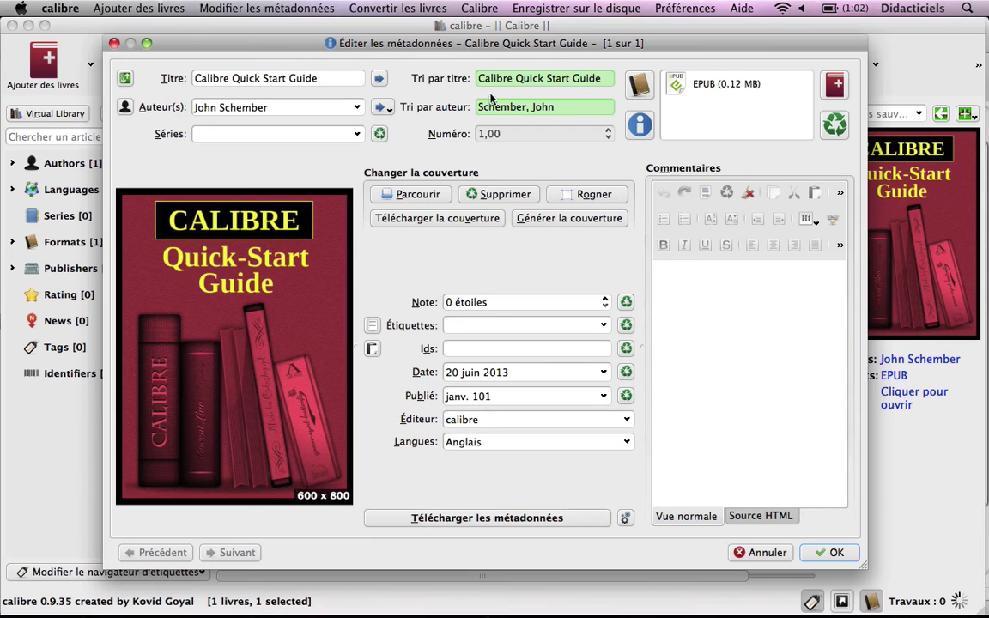
pyautogui.click(604, 79)
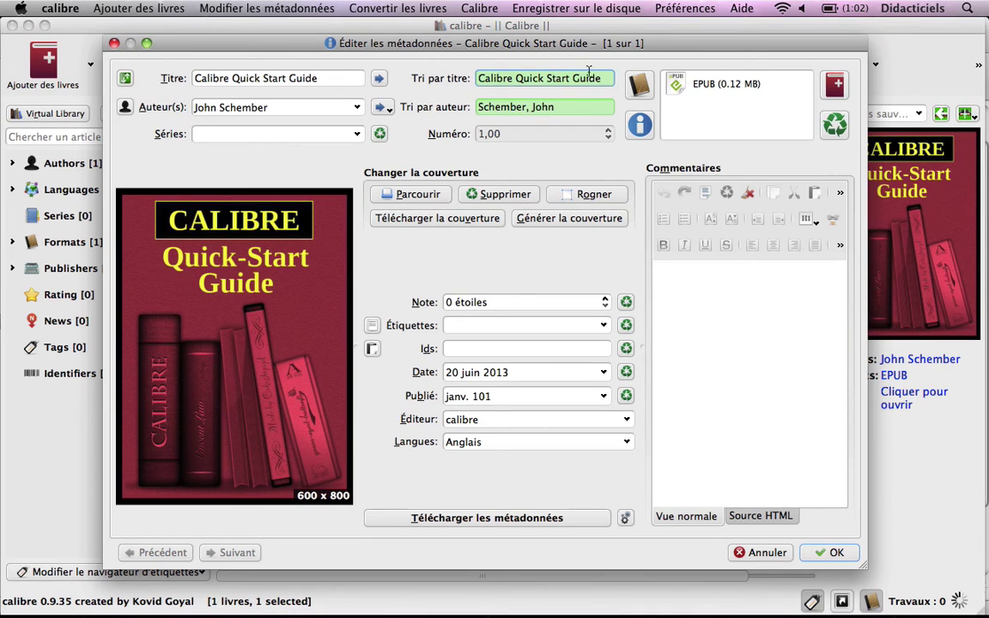
pyautogui.click(529, 110)
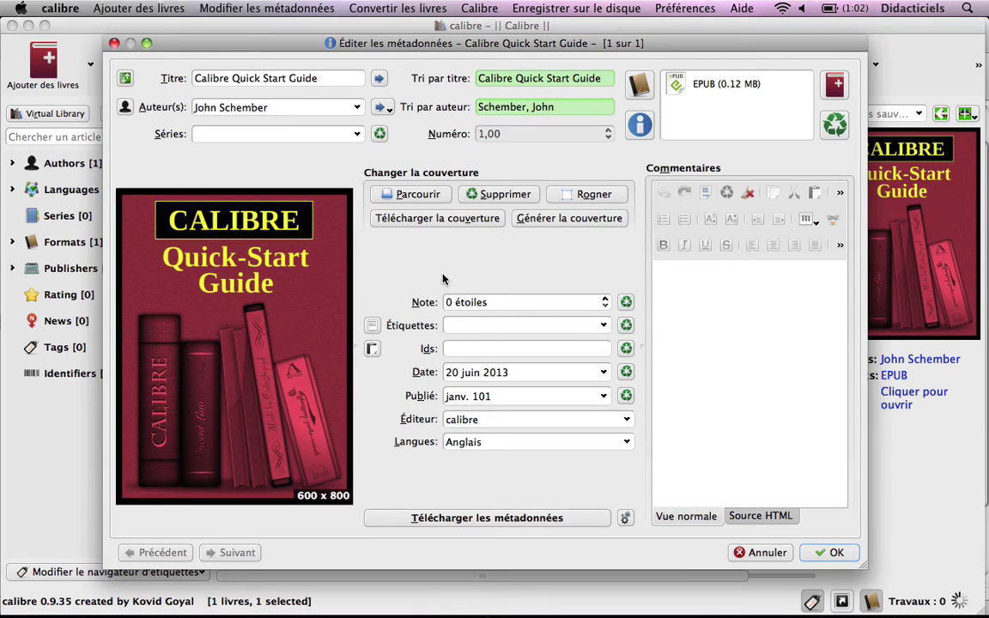
pyautogui.click(532, 348)
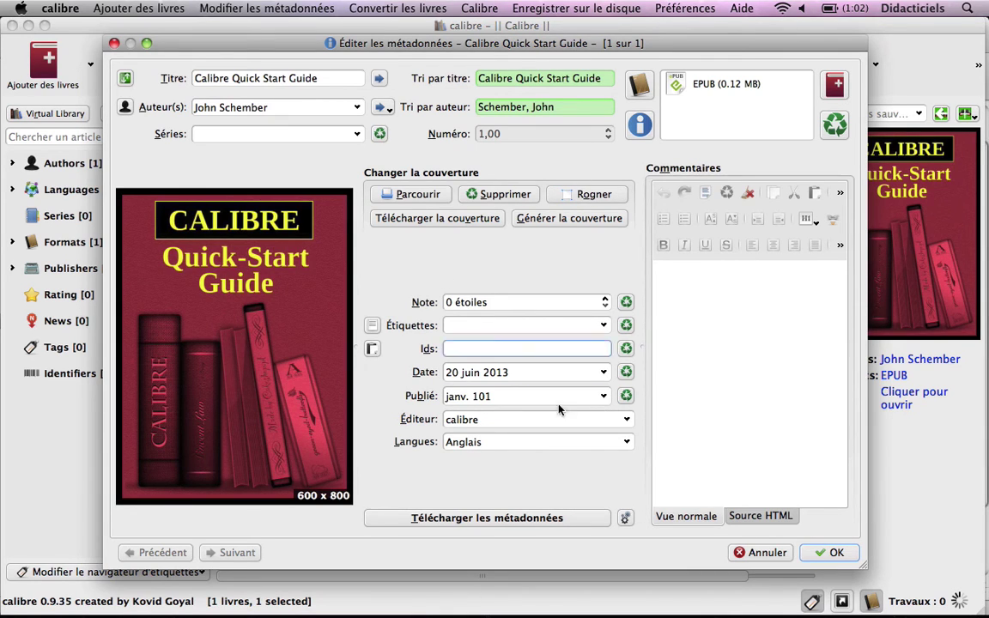
pyautogui.click(761, 552)
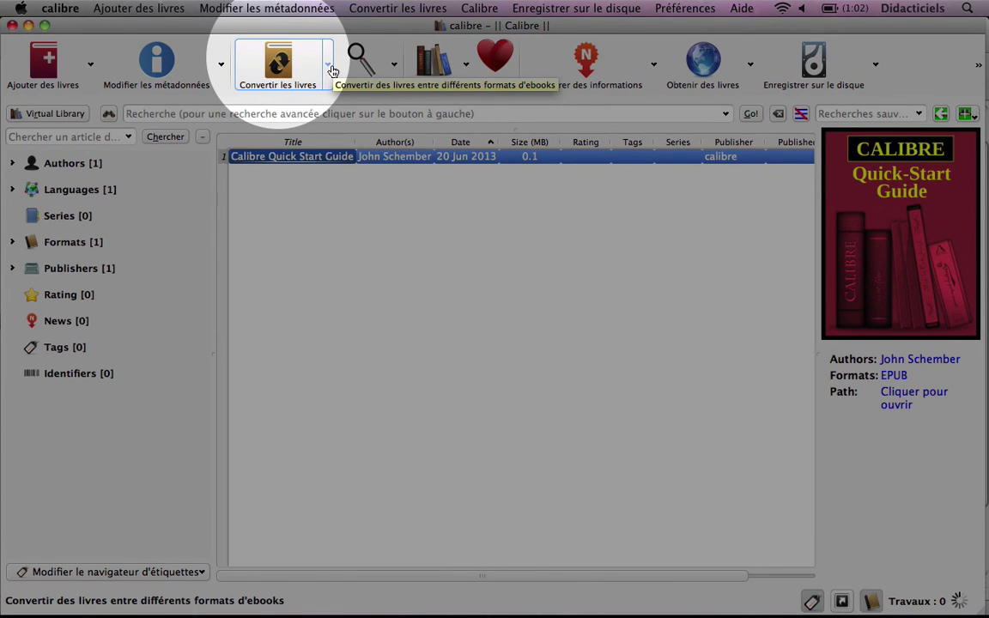
# Open the individual conversion settings for the Calibre Quick Start Guide and show the available output formats.
pyautogui.click(331, 70)
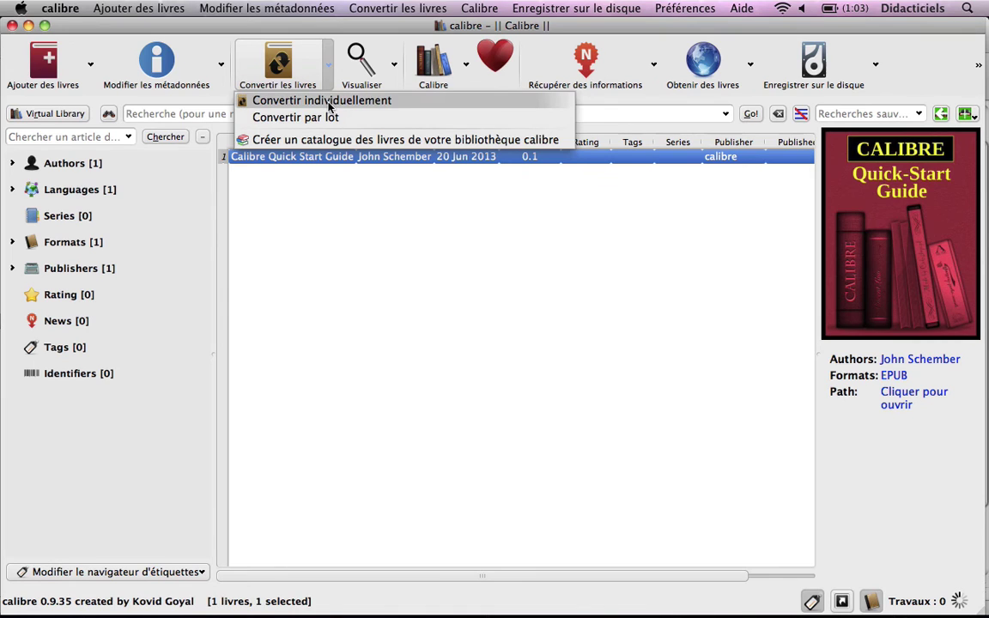
pyautogui.click(329, 101)
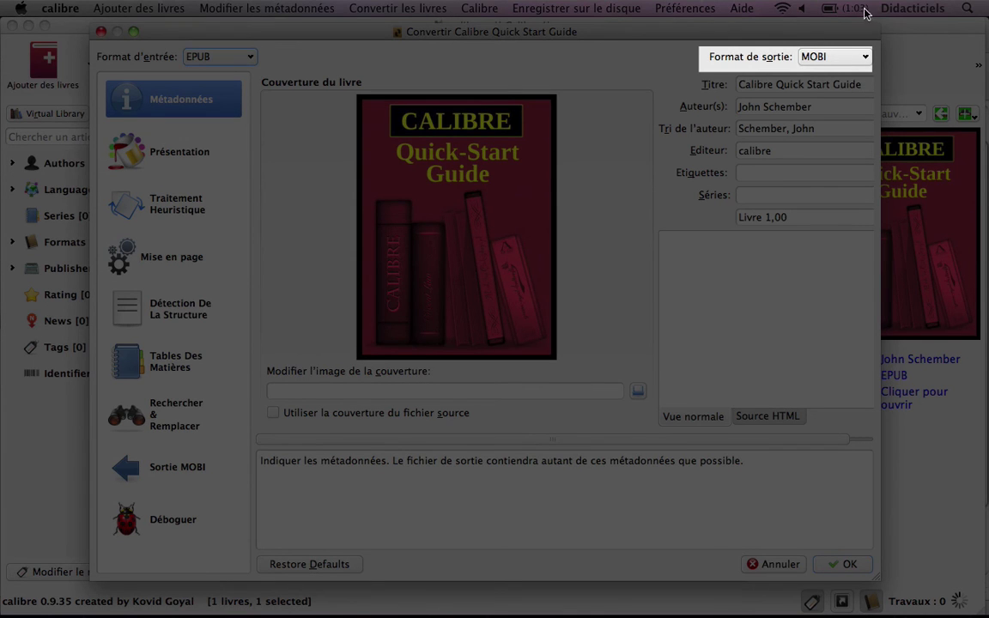
pyautogui.click(864, 56)
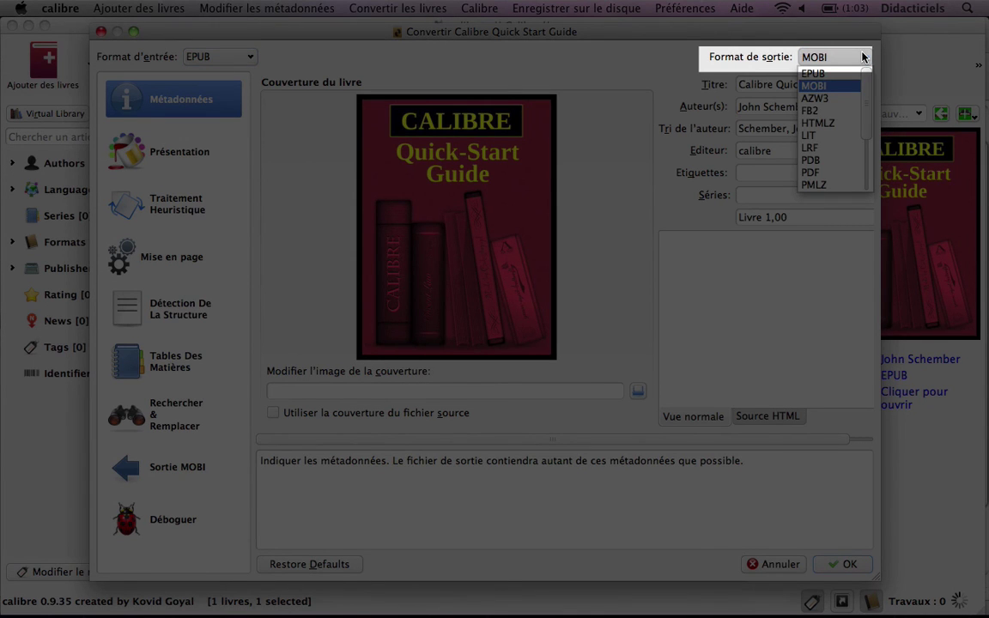